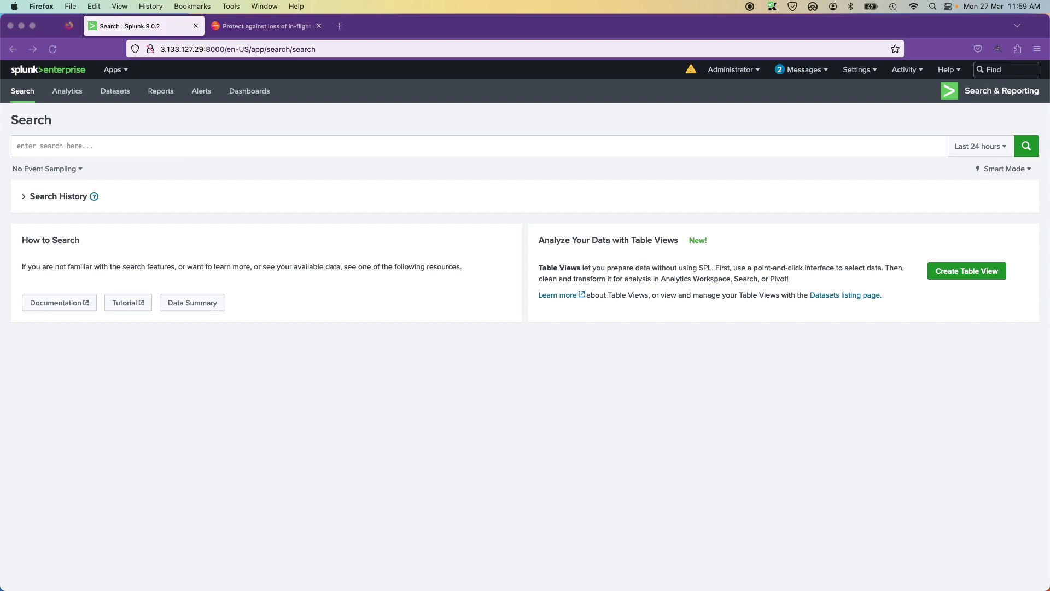
- Search index="cisco" over the last 24 hours
left_click(520, 147)
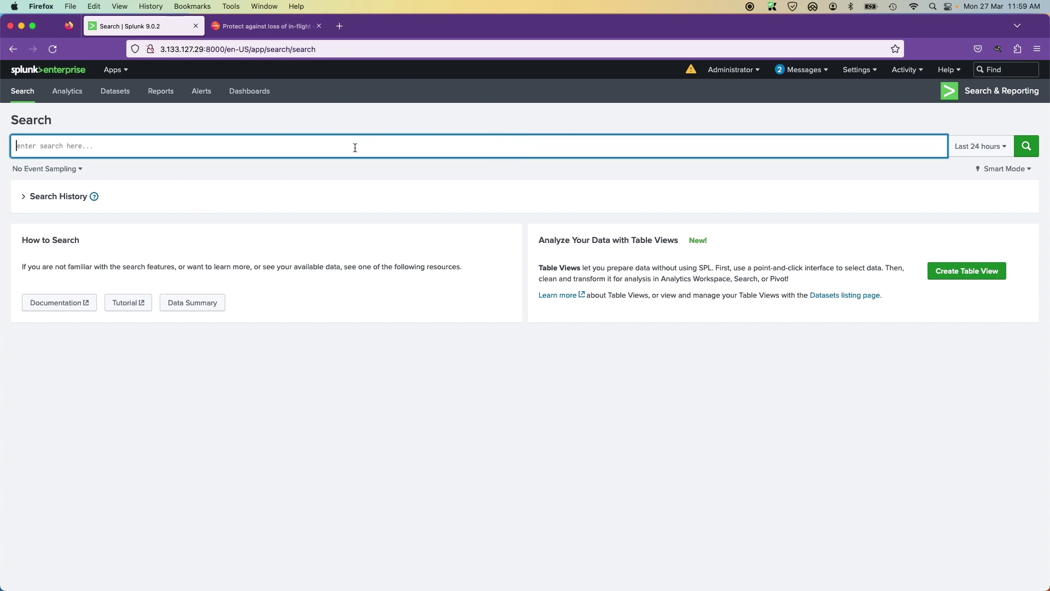
type("index=")
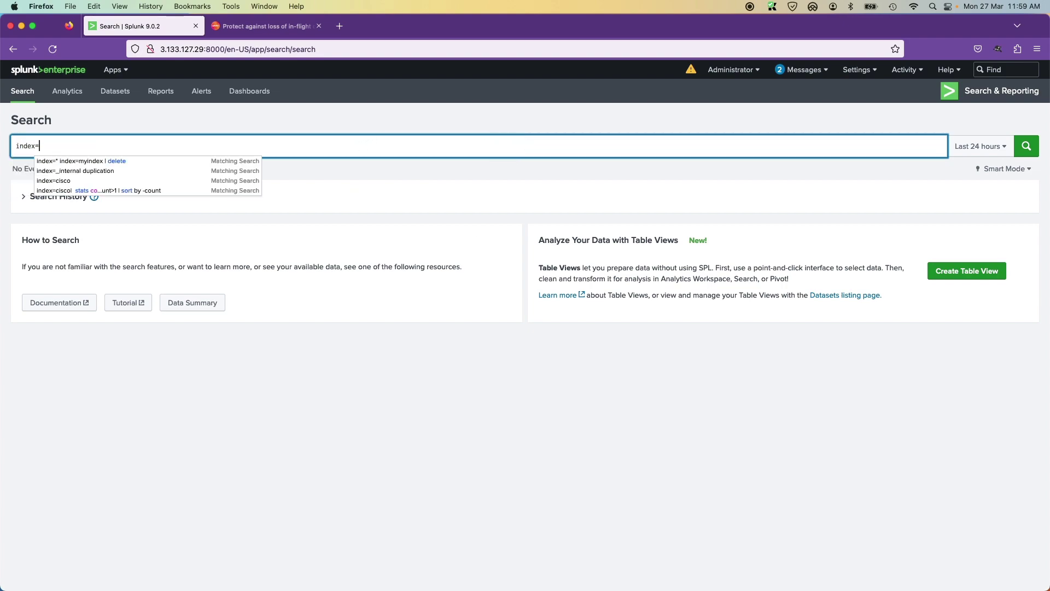
type("cisco")
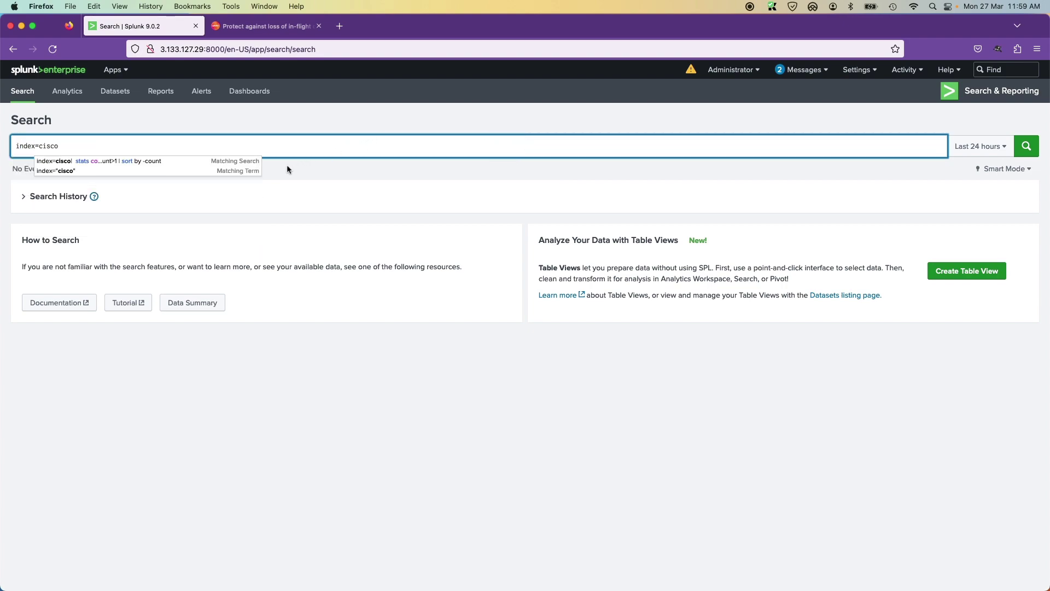
left_click(96, 170)
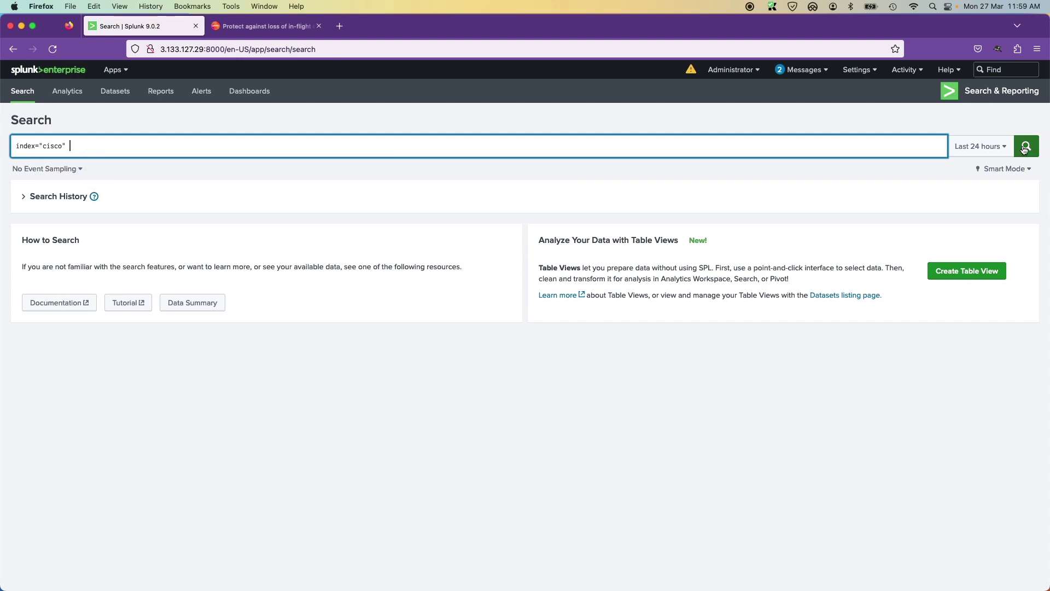
left_click(1026, 147)
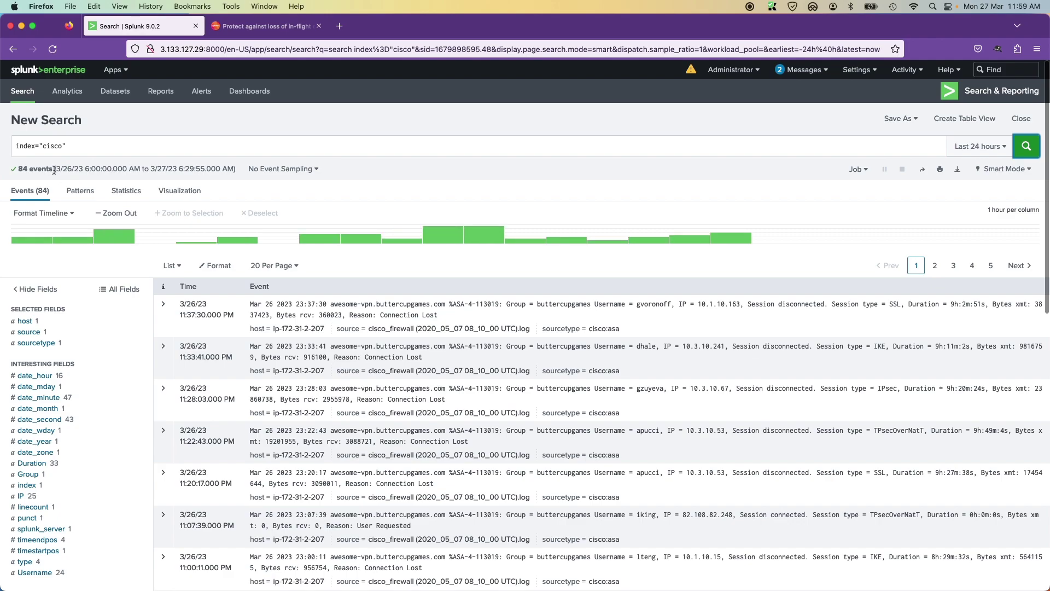
- Page through the 84 returned events, pages 2 to 5, then back to page 1
left_click_drag(53, 170, 18, 170)
scroll(504, 444, "down", 10)
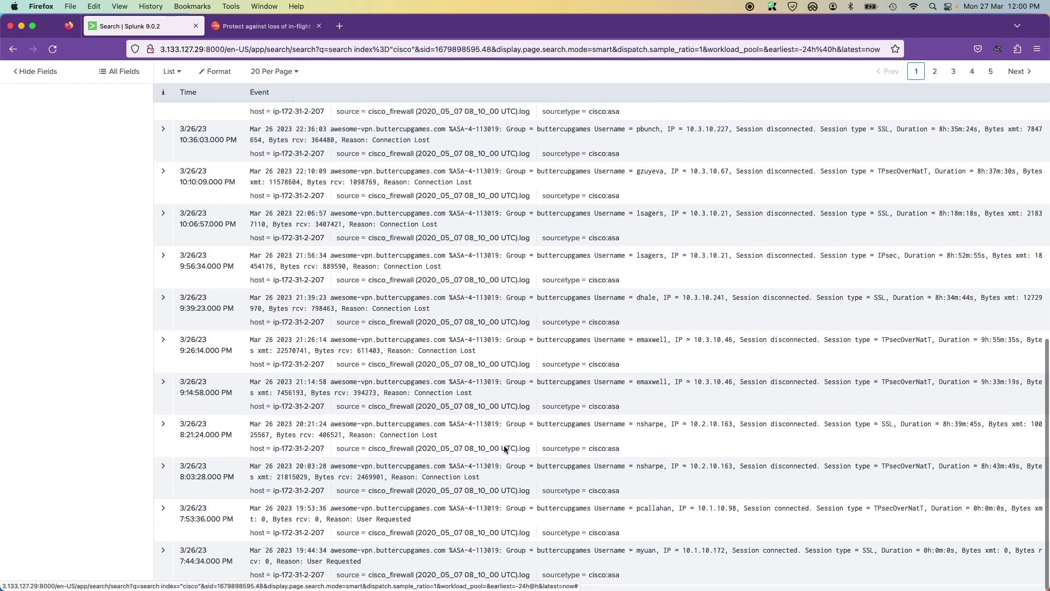
scroll(503, 445, "up", 10)
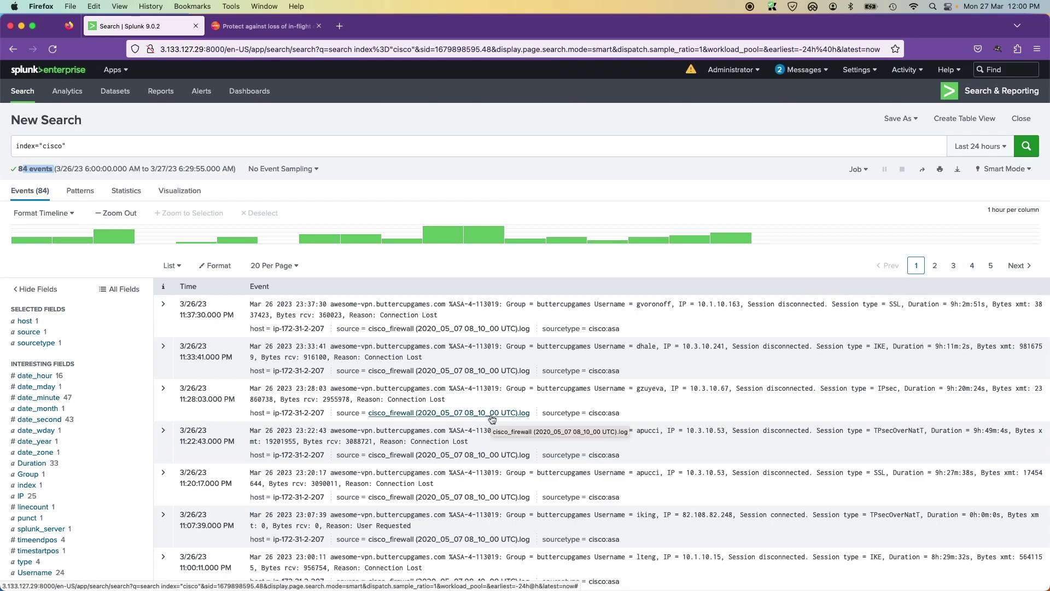
scroll(492, 418, "down", 10)
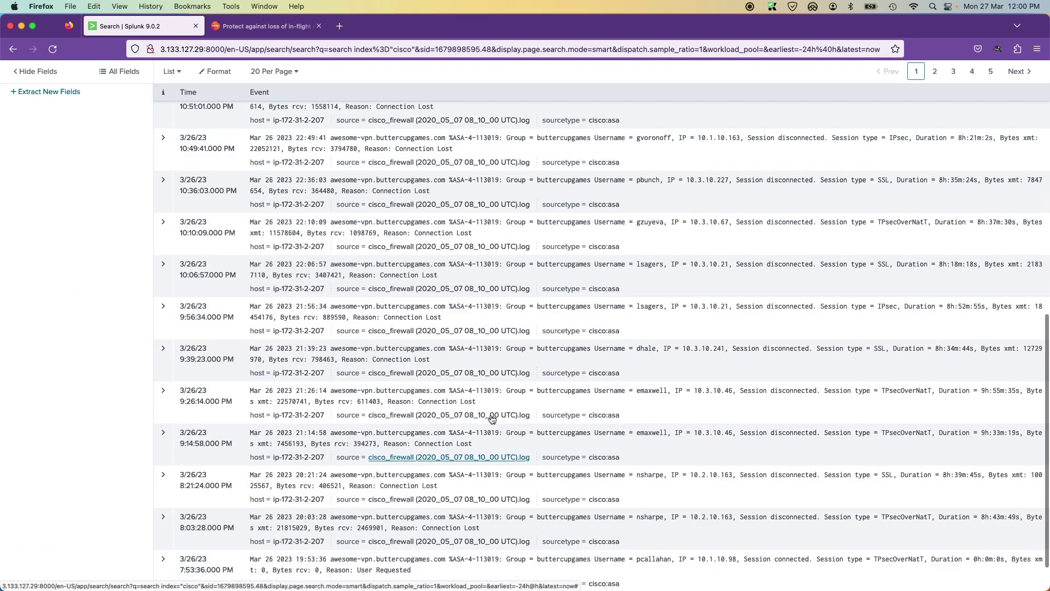
scroll(492, 419, "up", 10)
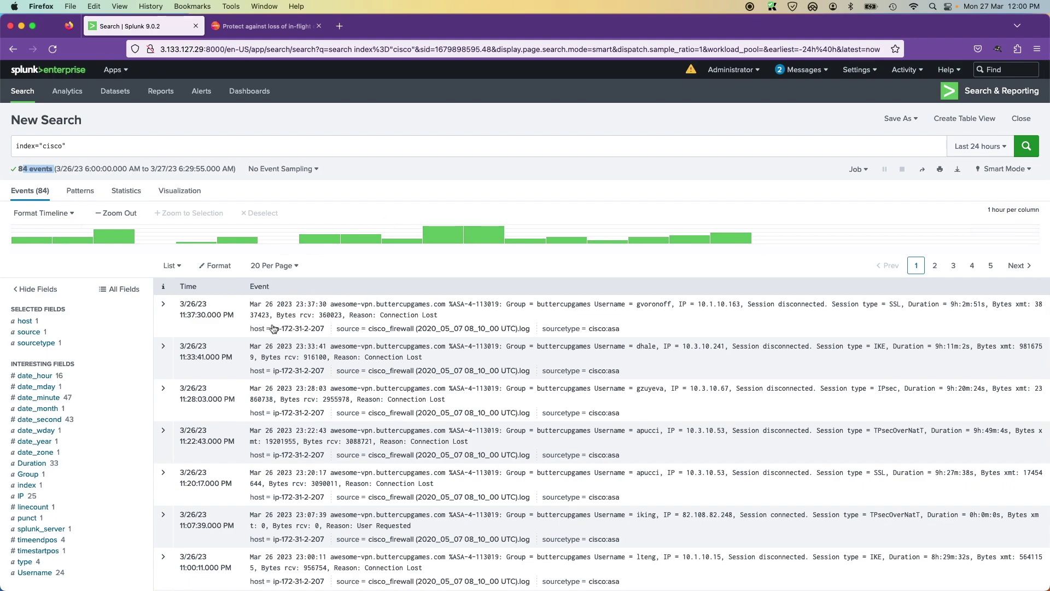
left_click(935, 267)
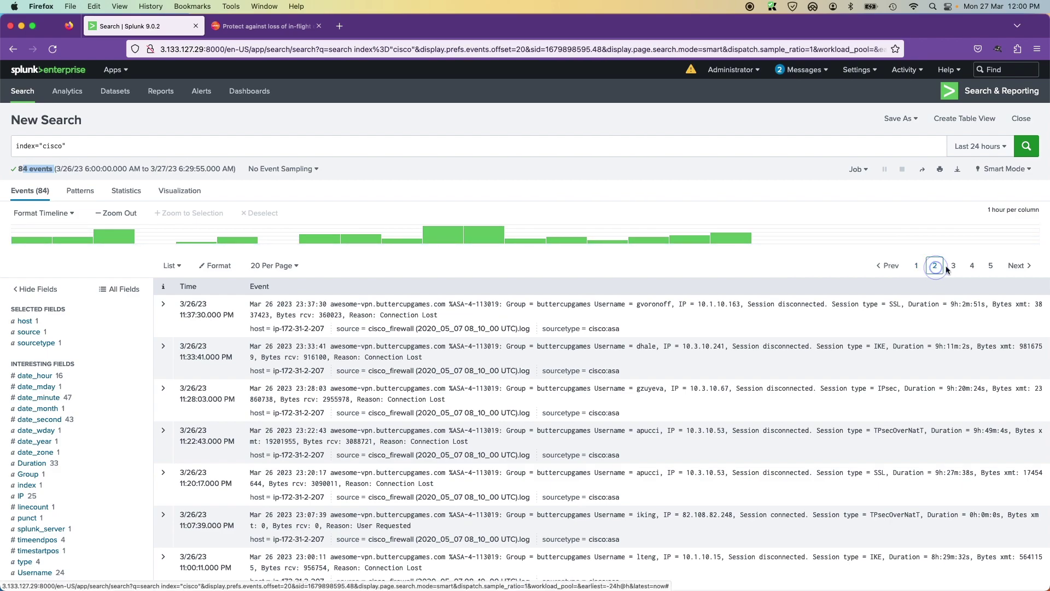
left_click(953, 266)
left_click(971, 266)
left_click(991, 267)
left_click(916, 268)
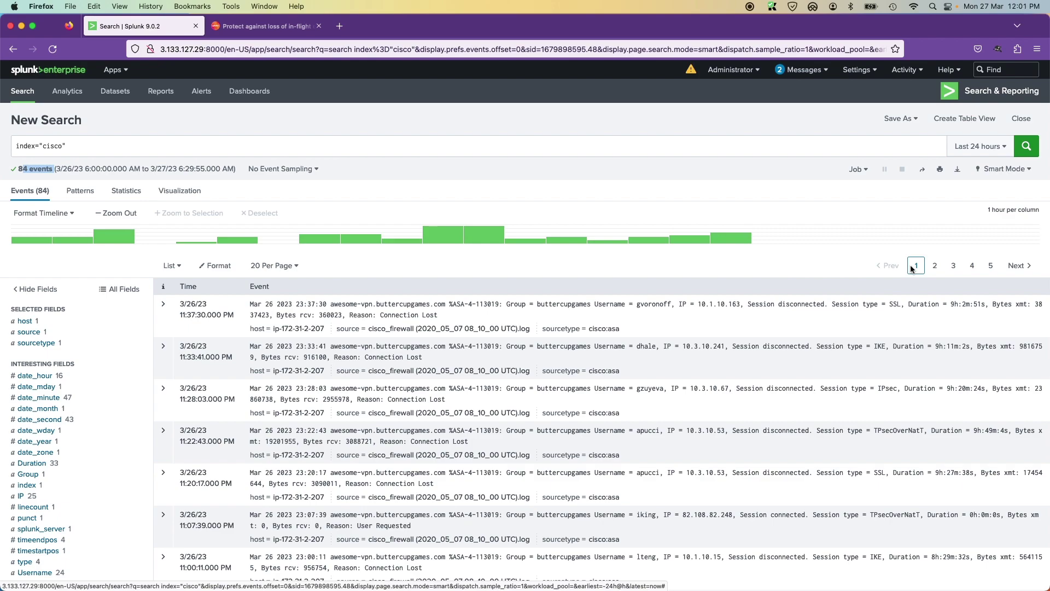
scroll(446, 373, "up", 1)
scroll(445, 372, "down", 5)
scroll(445, 372, "up", 5)
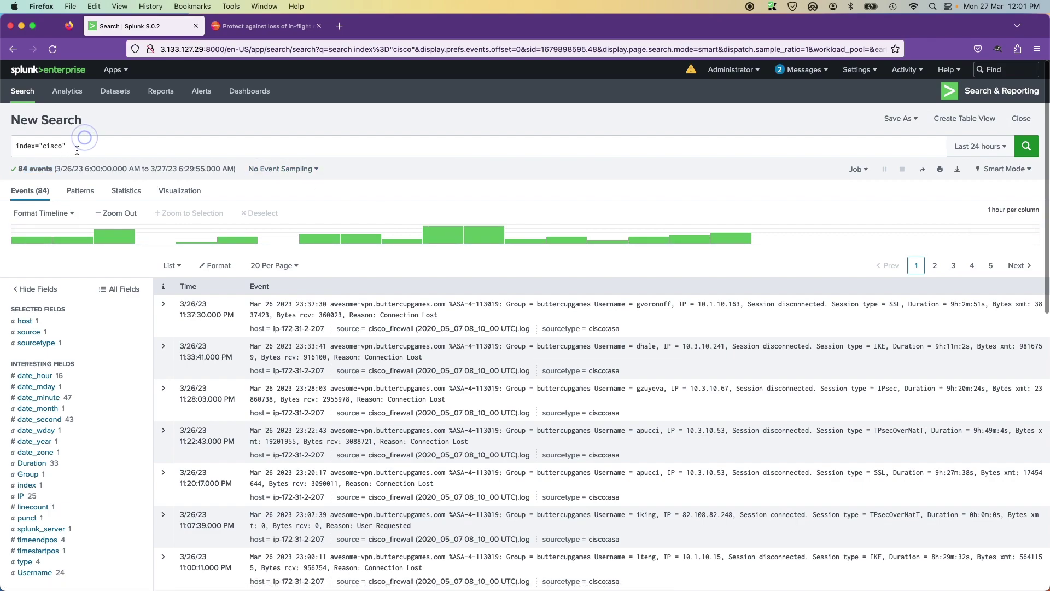
- Append the stats count by _time, _raw, host, index, source | where count>1 | sort by -count pipeline after index="cisco"
left_click_drag(76, 150, 23, 133)
left_click(27, 138)
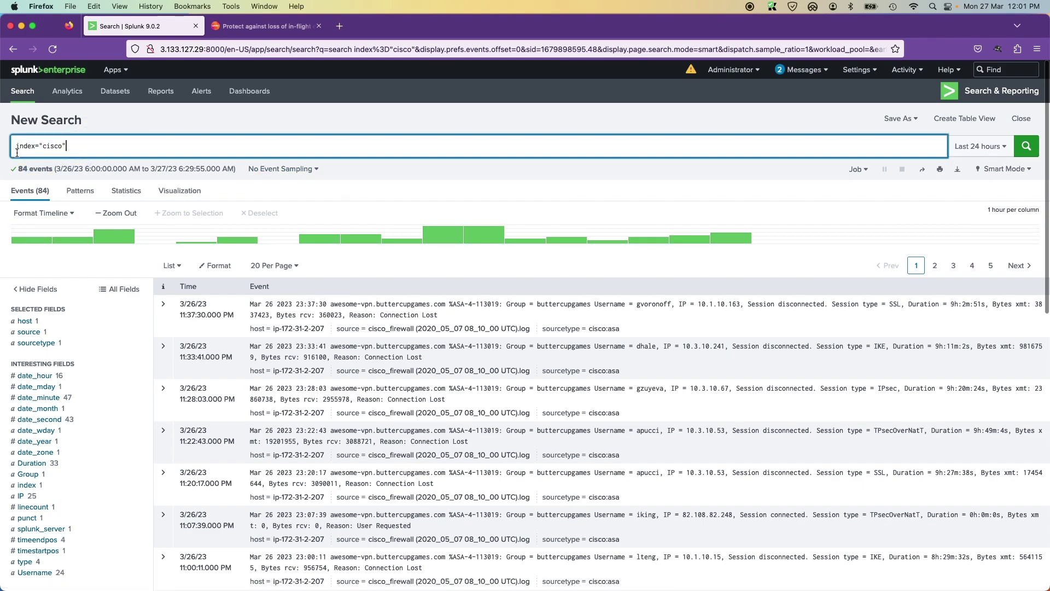
key("super+a")
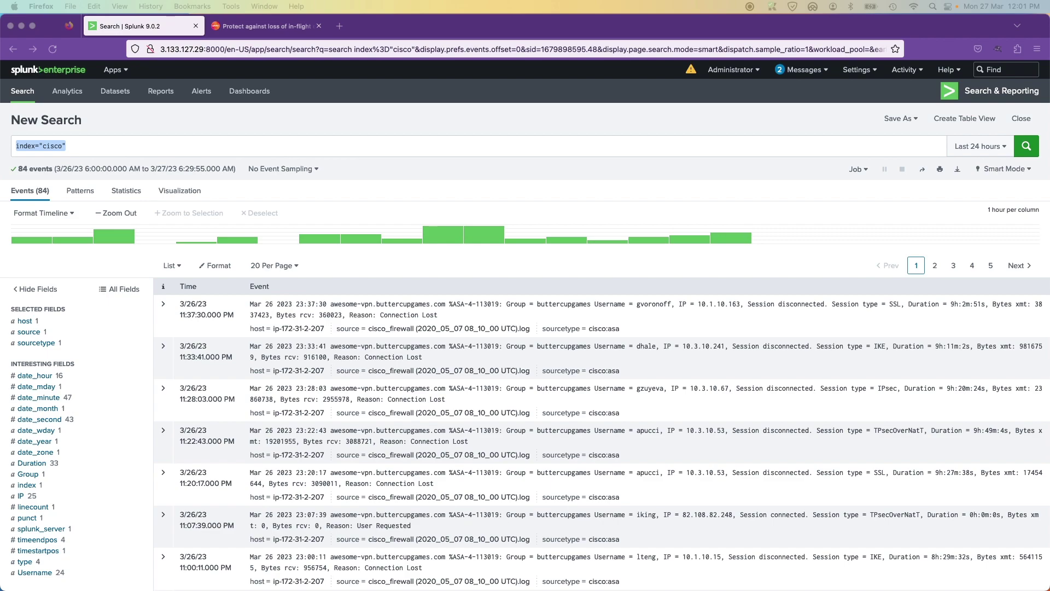
left_click(98, 145)
type("| stats count by _time, _raw, host, index, source | where count>1 | sort by -count")
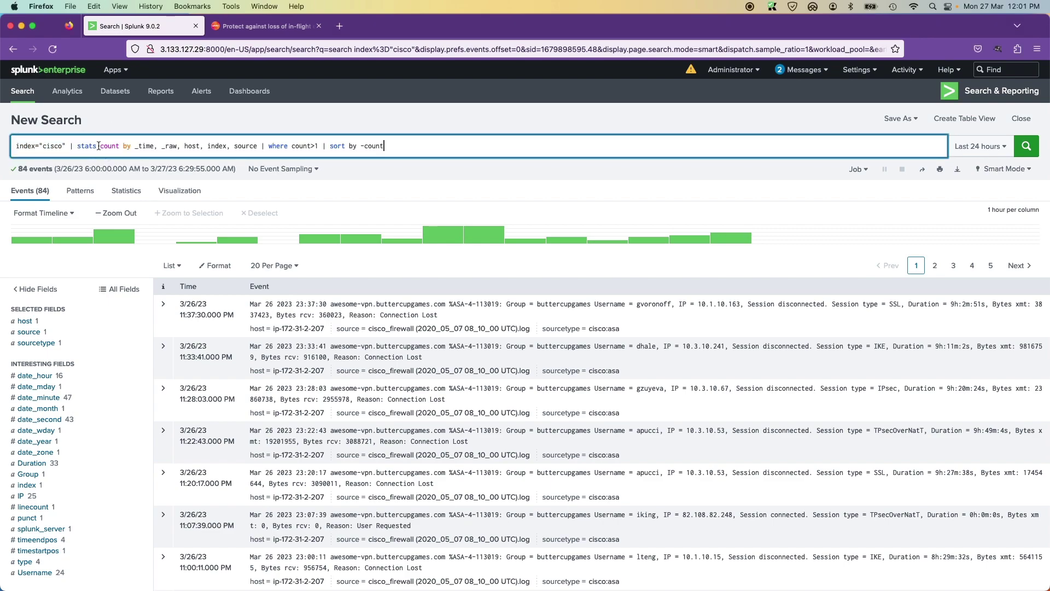
- Review the query's _time, _raw, count>1 and -count parts, then run the duplicate-count search
double_click(135, 147)
left_click_drag(165, 146, 187, 146)
left_click_drag(291, 146, 320, 146)
left_click_drag(385, 146, 361, 146)
left_click_drag(66, 146, 17, 148)
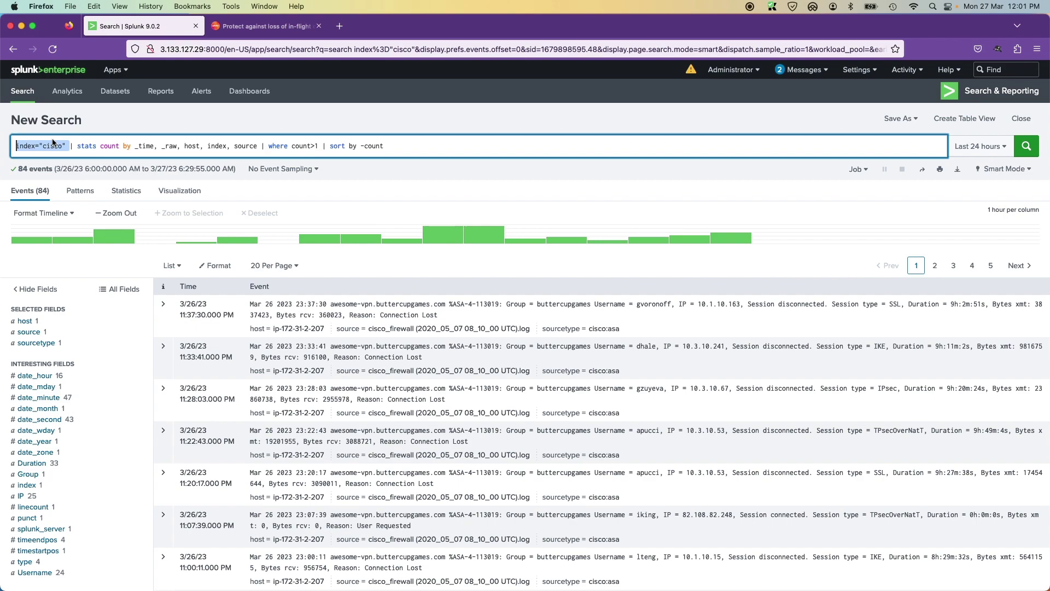
left_click(134, 147)
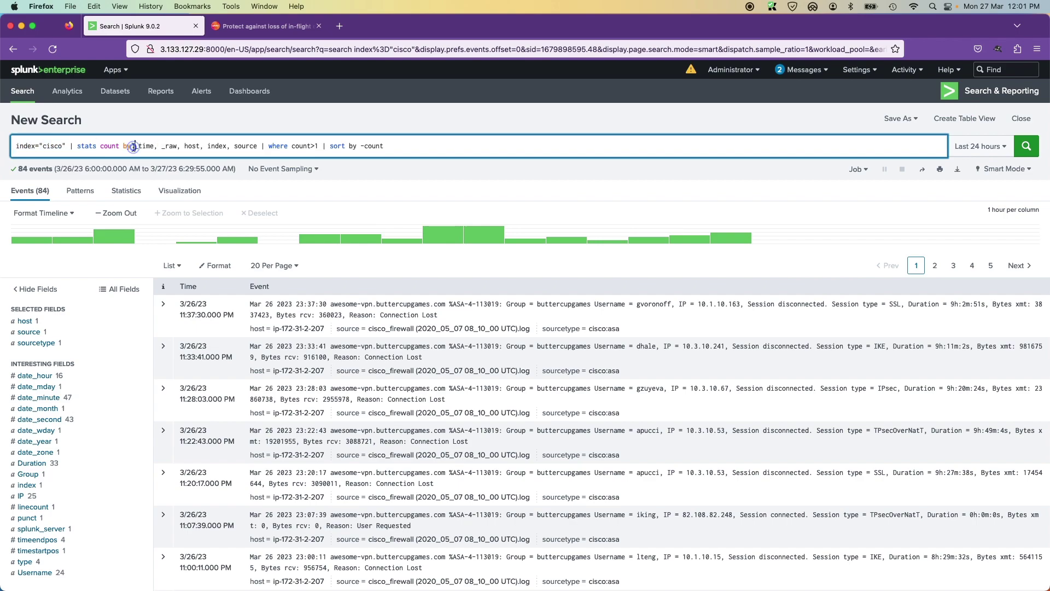
left_click(135, 147)
double_click(136, 146)
double_click(163, 146)
left_click(191, 147)
left_click(1028, 147)
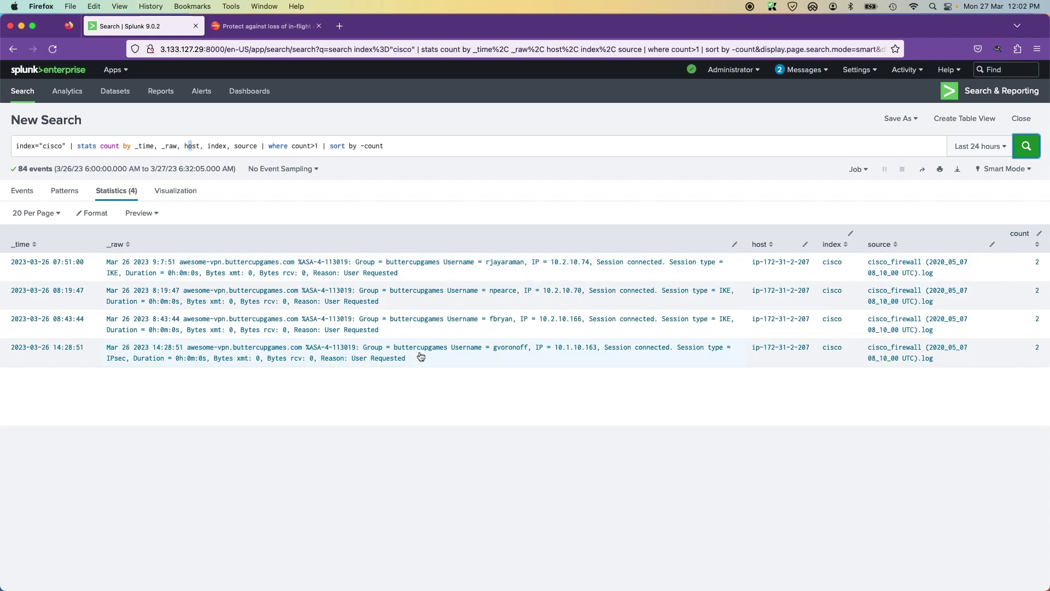
- Inspect the 4 duplicated events: highlight a _raw value, the host ip-172-31-2-207, and the stats pipeline
left_click_drag(408, 363, 108, 351)
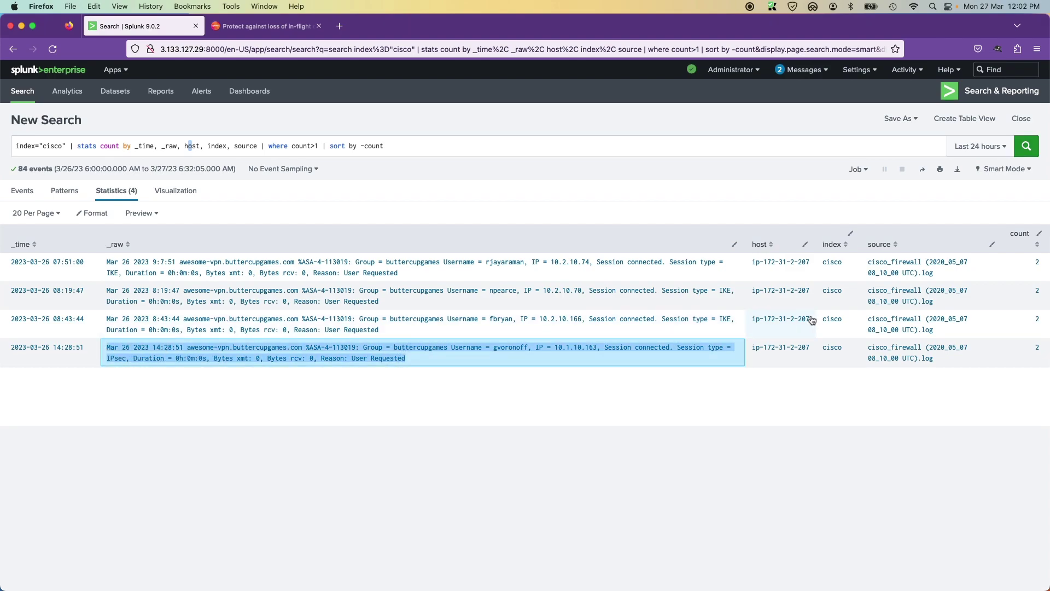
left_click(808, 266)
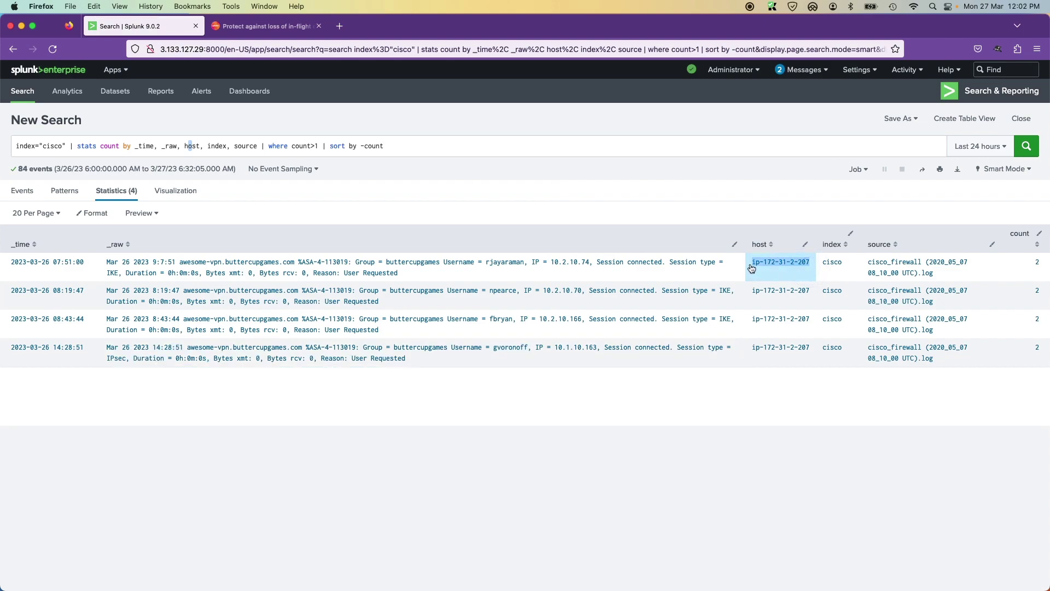
left_click_drag(815, 298, 749, 295)
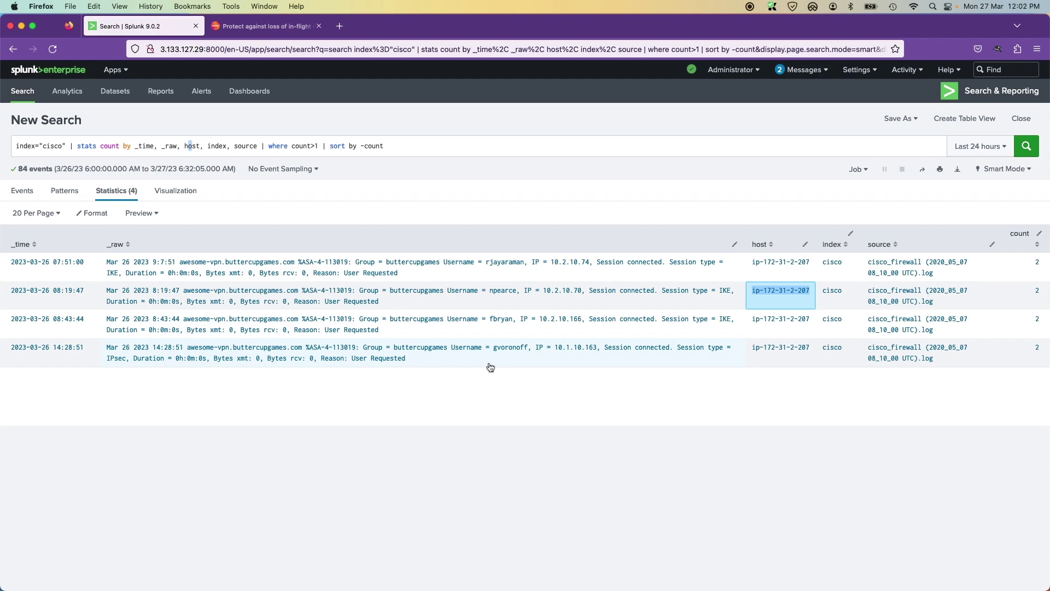
left_click_drag(405, 141, 65, 142)
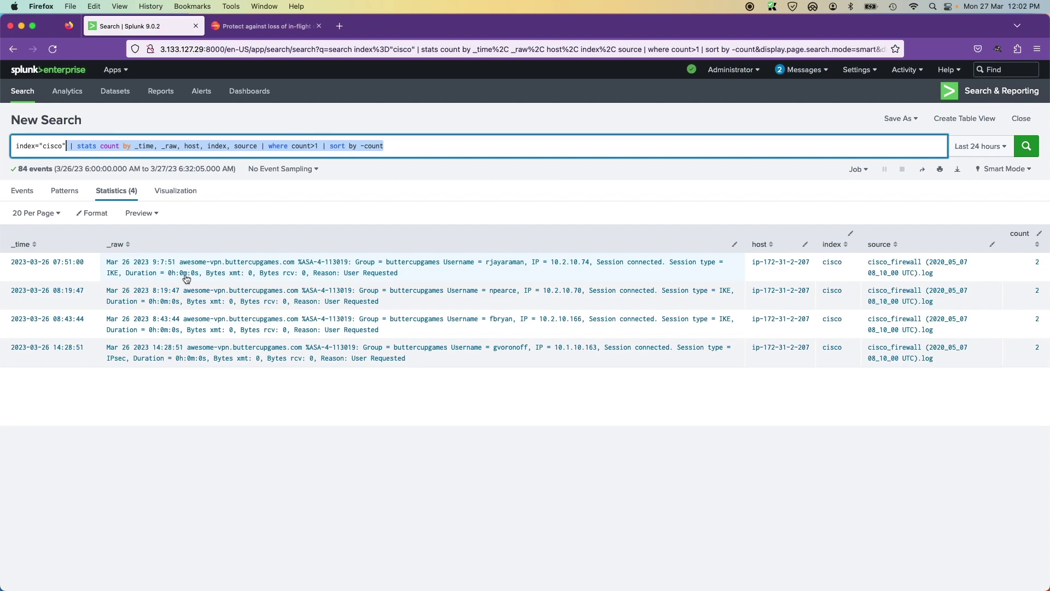
- Replace the query with index=_internal duplication and run it
key("super+Tab")
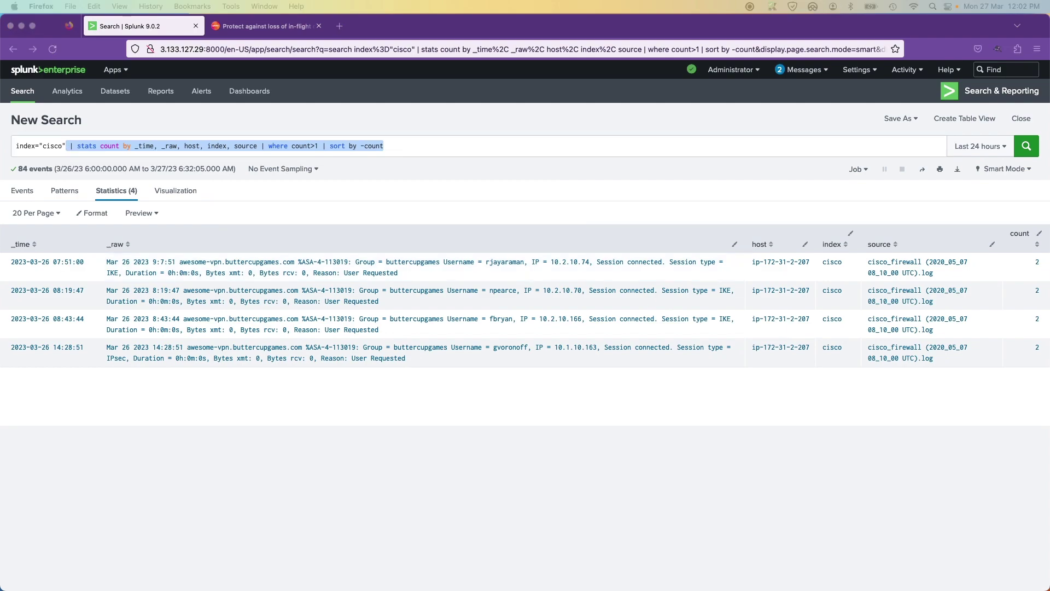
left_click(412, 143)
triple_click(411, 143)
type("index=_internal duplication")
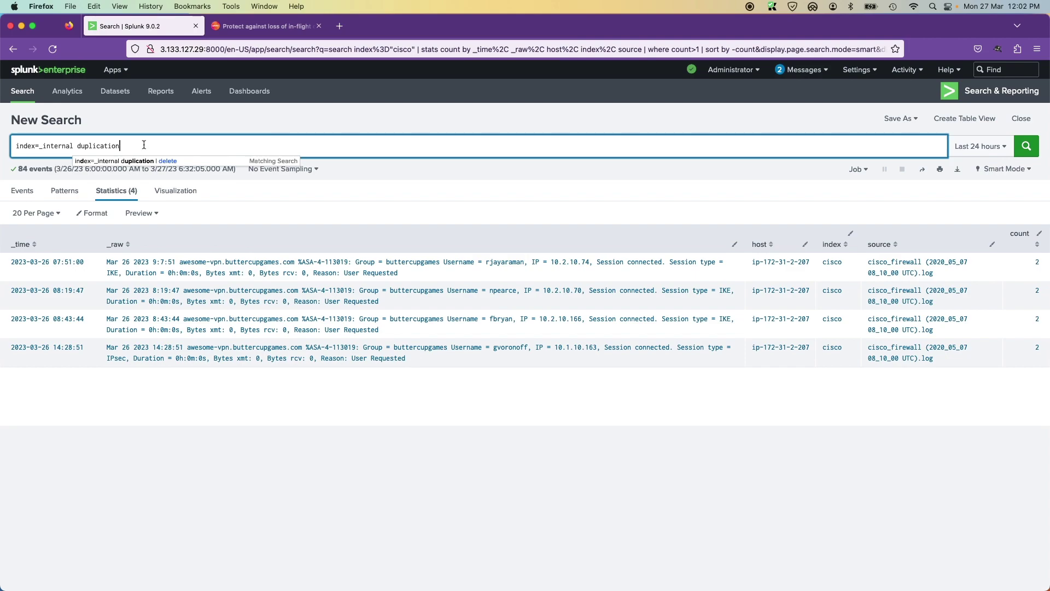
left_click(1027, 146)
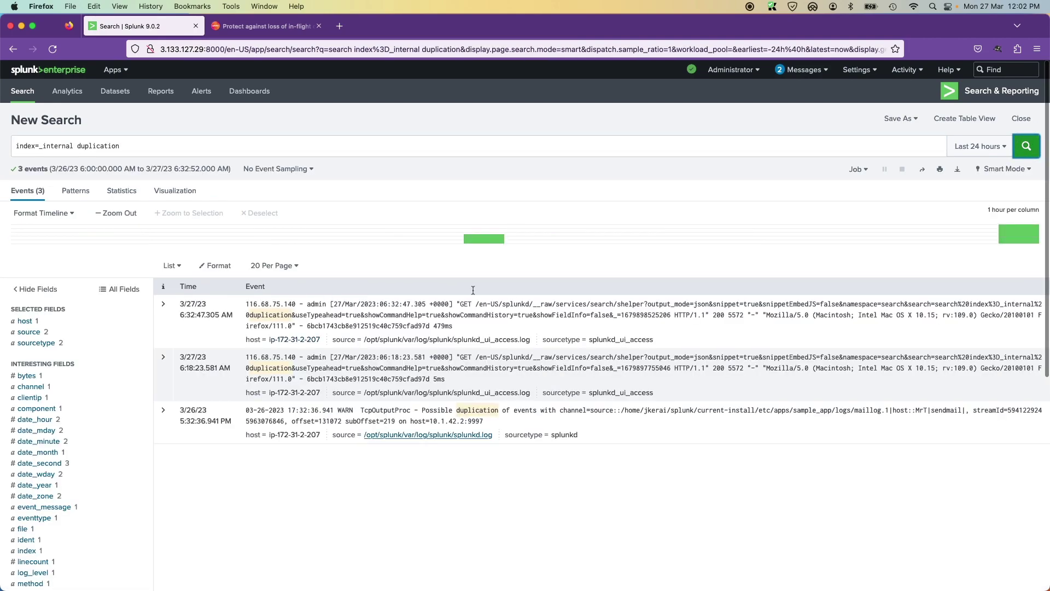
- Highlight the TcpOutputProc duplication warning text and its host address in the results
left_click_drag(484, 420, 246, 411)
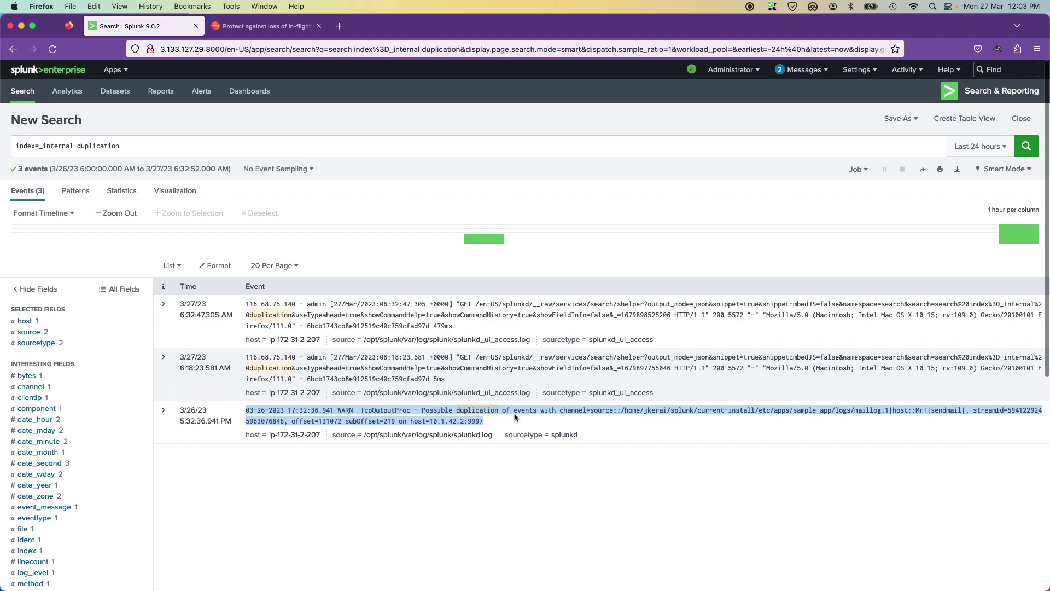
left_click(559, 407)
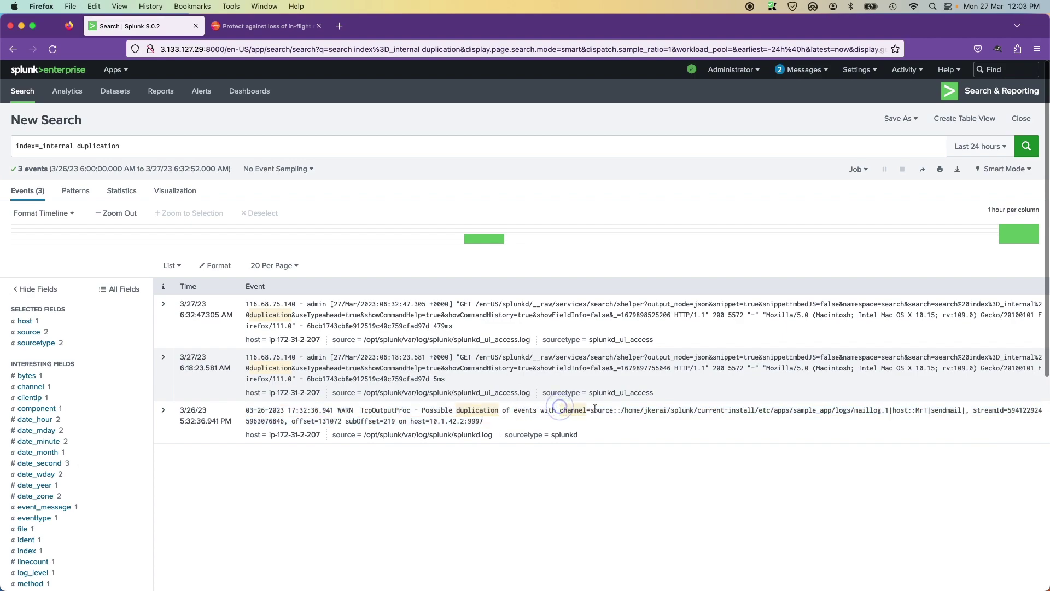
left_click_drag(495, 421, 246, 409)
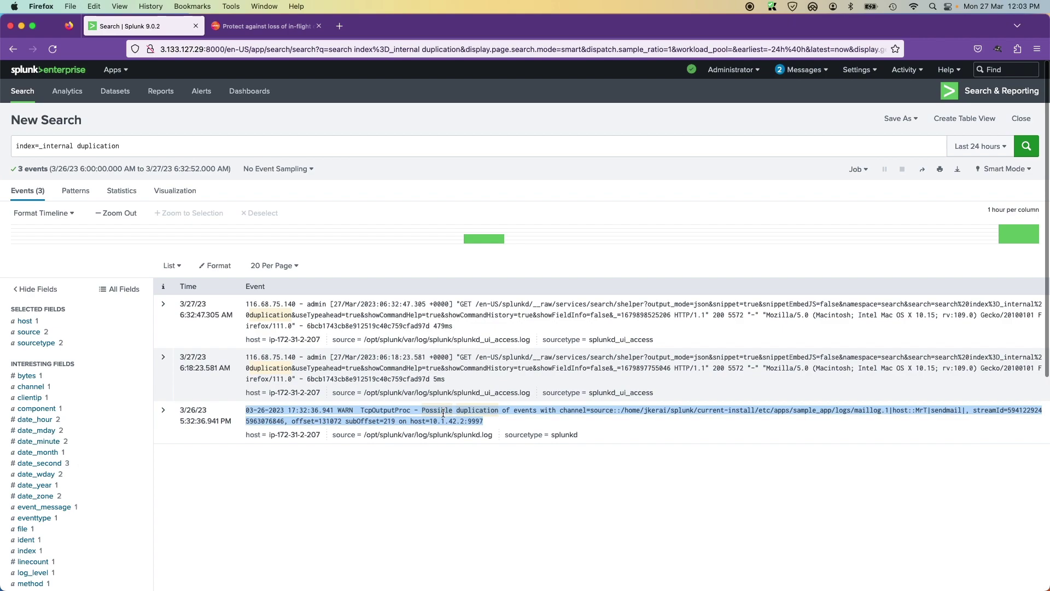
left_click_drag(491, 423, 422, 413)
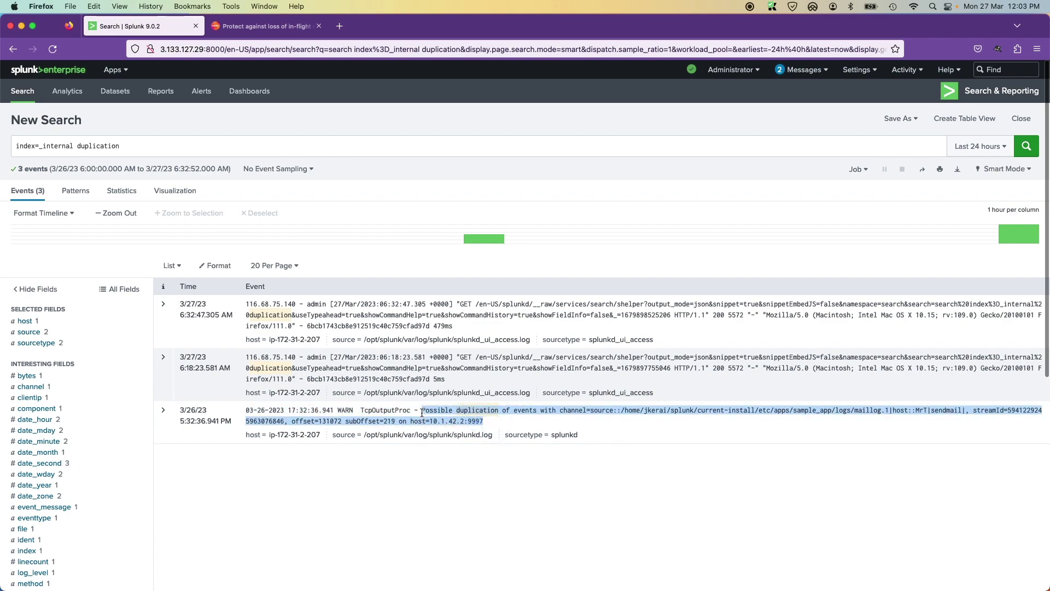
left_click(489, 423)
left_click_drag(429, 422, 457, 423)
left_click(495, 422)
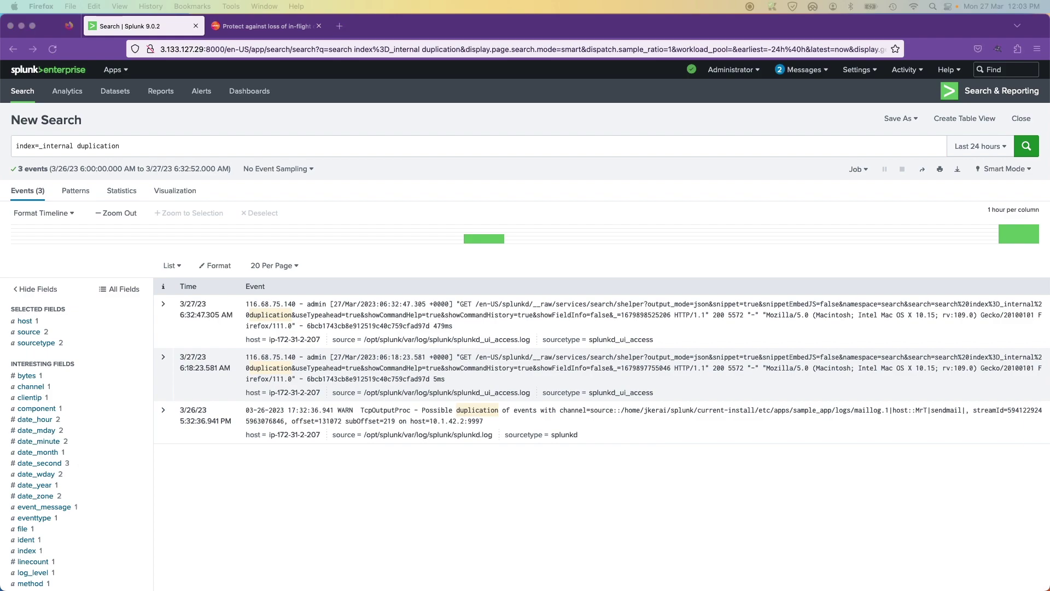
double_click(193, 149)
- Paste back the index=cisco stats count query, run it, and highlight the first row's _raw text
key("super+a")
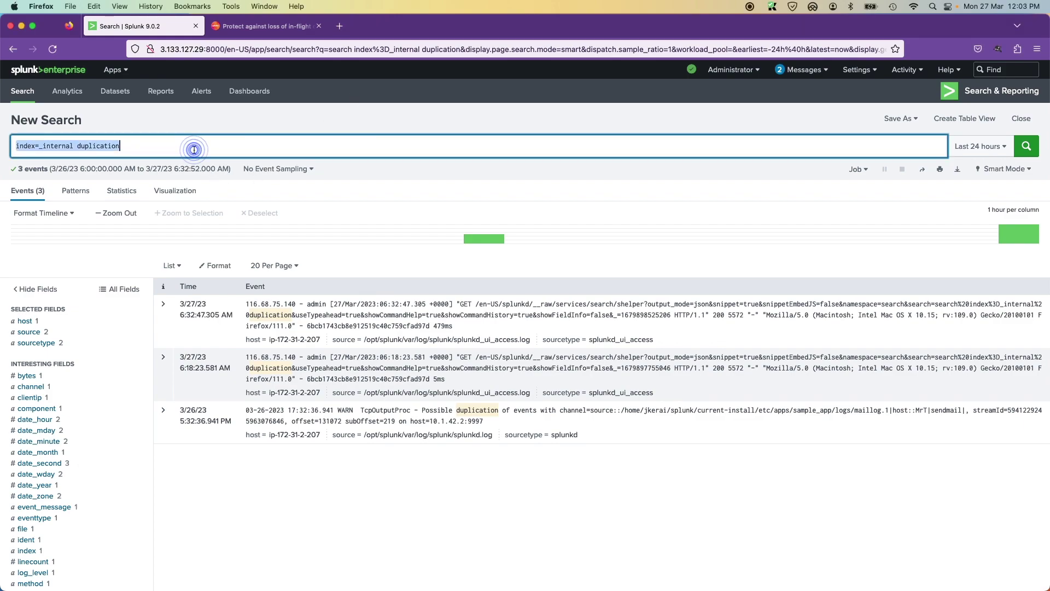
type("index=cisco| stats count by _time, _raw, host, index, source | where count>1 | sort by -count")
key("Return")
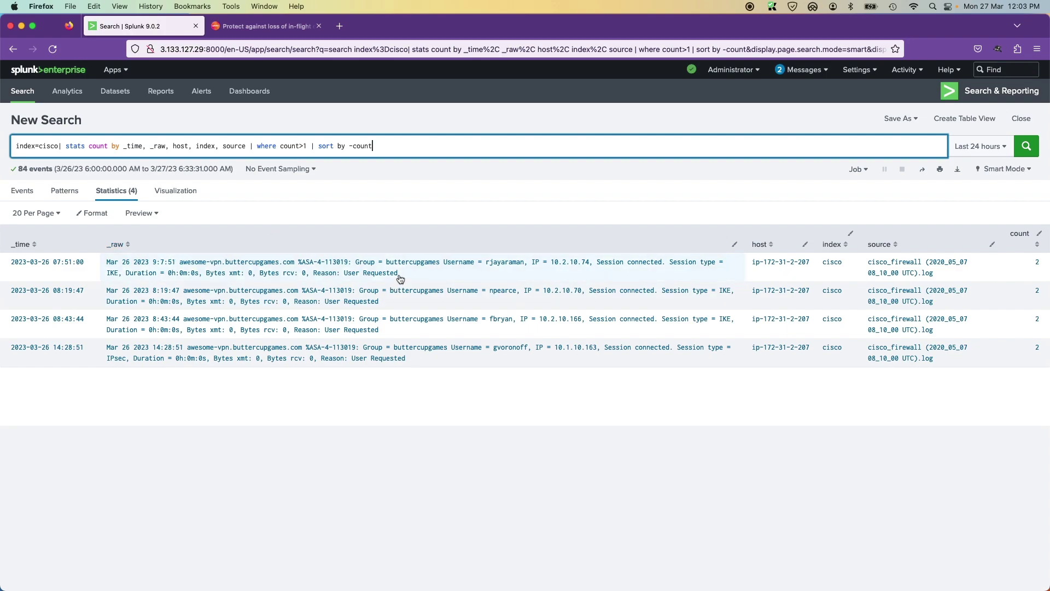
left_click_drag(413, 273, 108, 264)
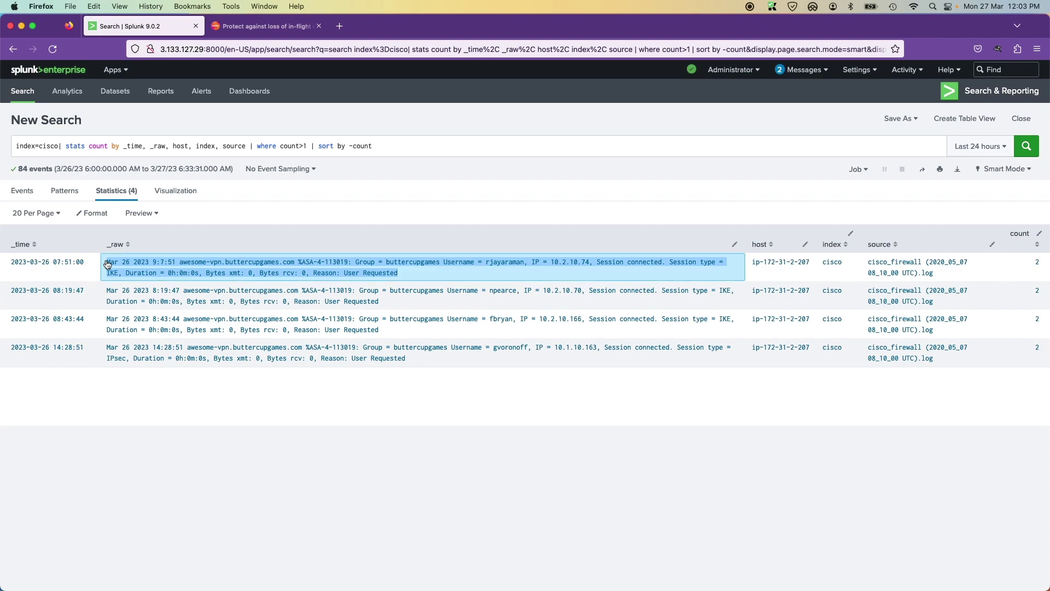